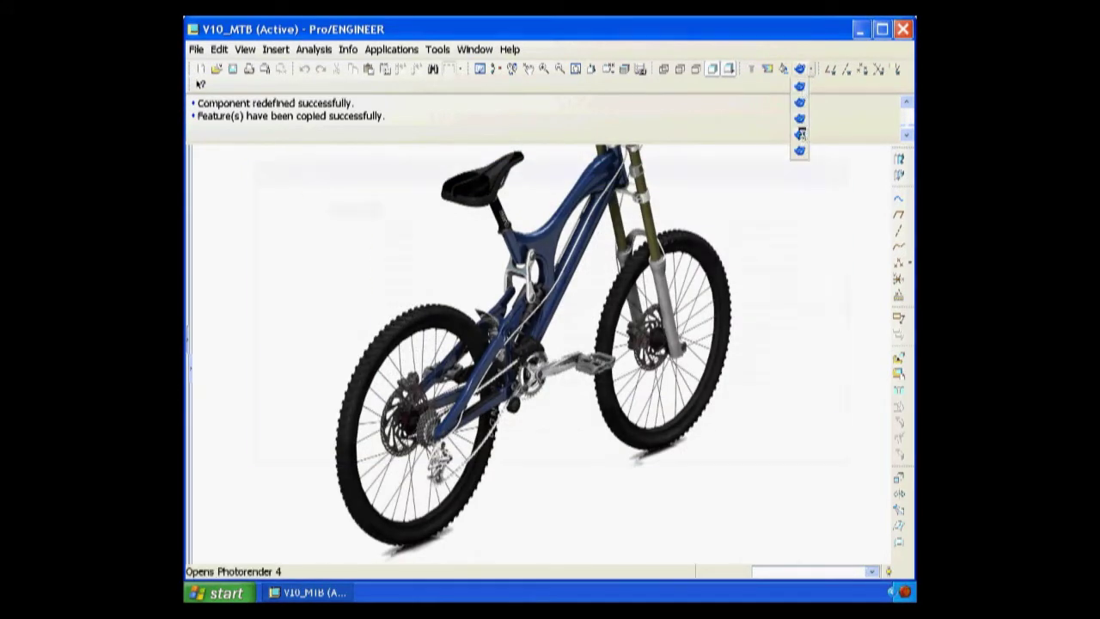
Step: Load a saved Photorender setup to render the bike on snowy ground
click(800, 134)
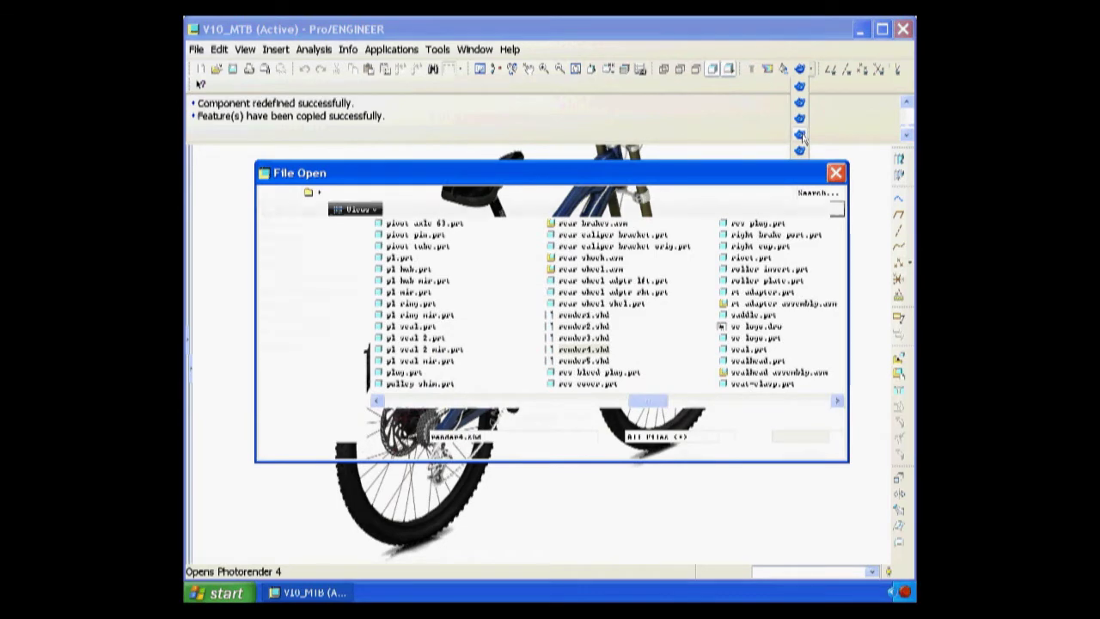